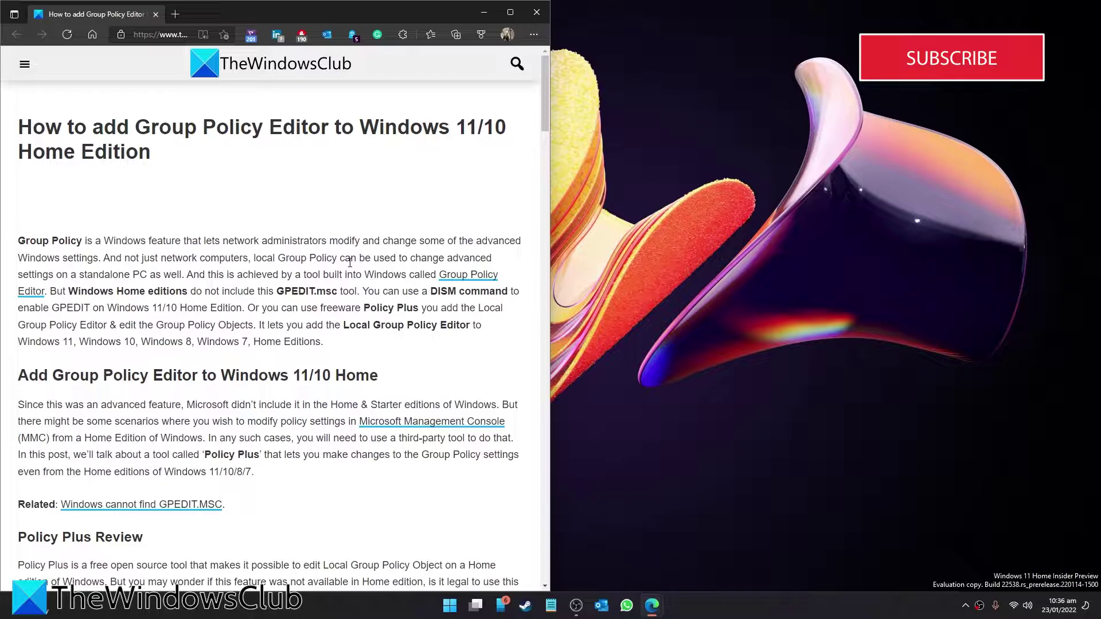
# Scroll the TheWindowsClub article past the Policy Plus review to the 'Visit Github' download line.
pyautogui.scroll(-4, 267, 339)
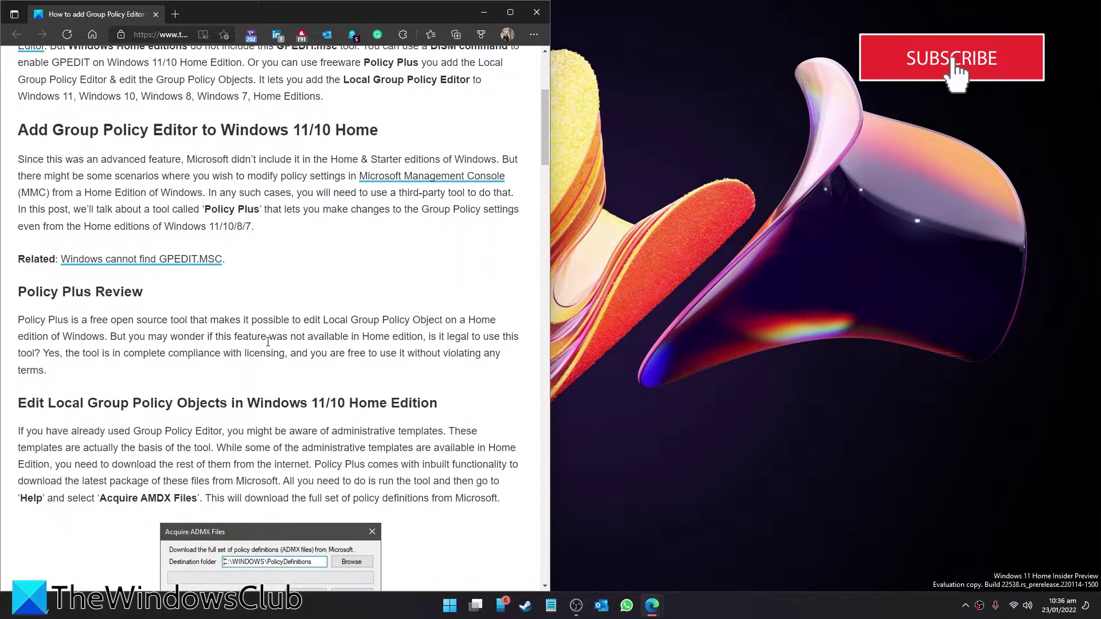
pyautogui.scroll(-15, 267, 343)
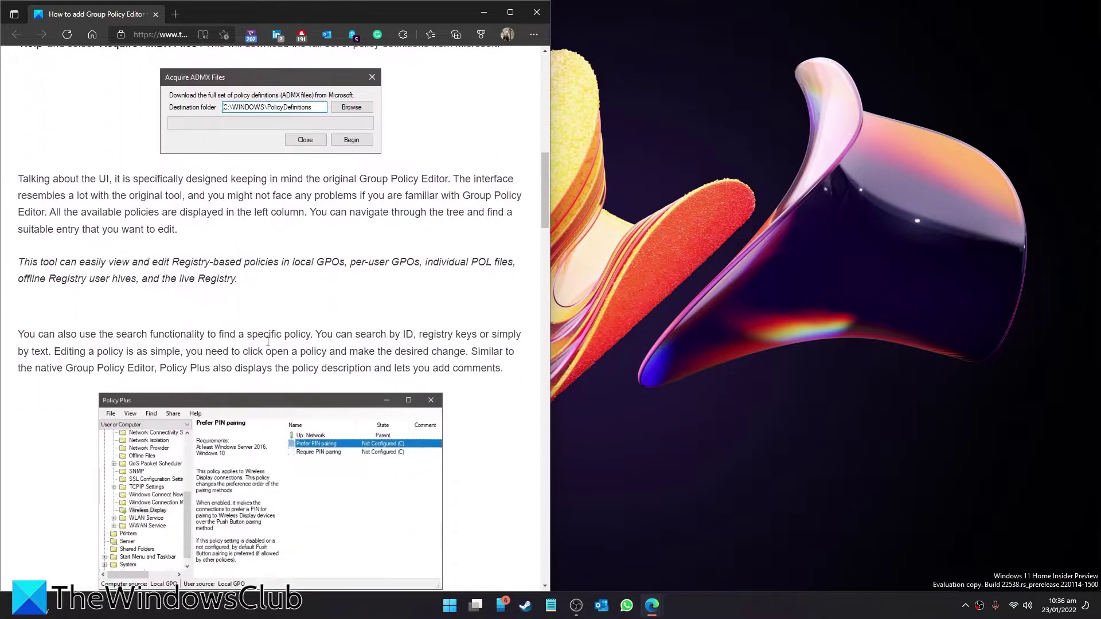
pyautogui.scroll(-5, 267, 342)
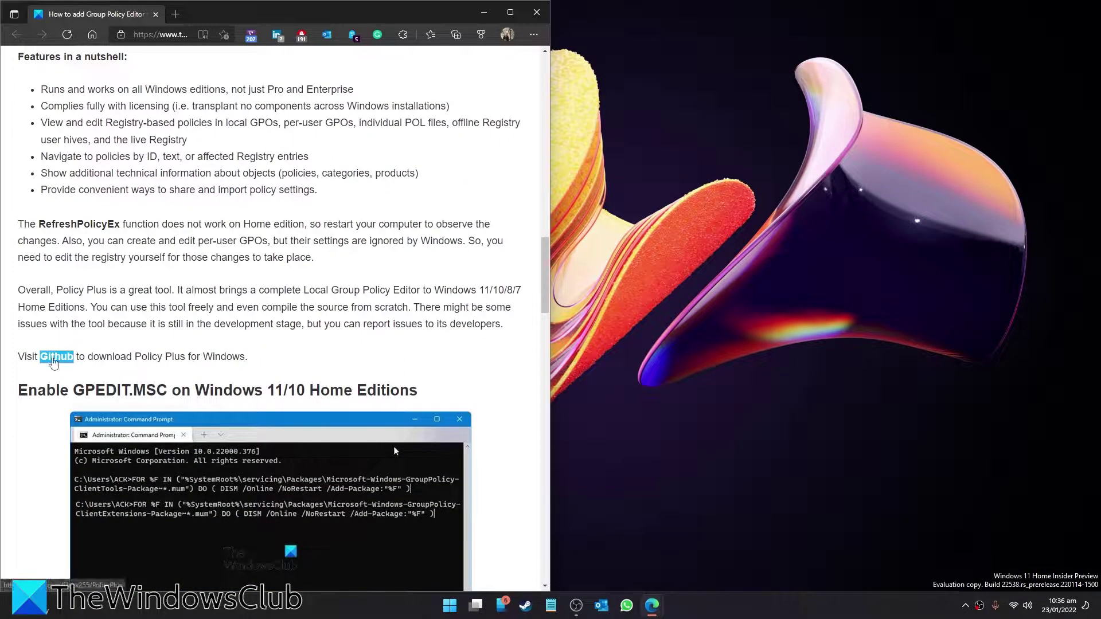
# Get PolicyPlus.exe from the June 2021 snapshot on the PolicyPlus GitHub releases page.
pyautogui.click(54, 362)
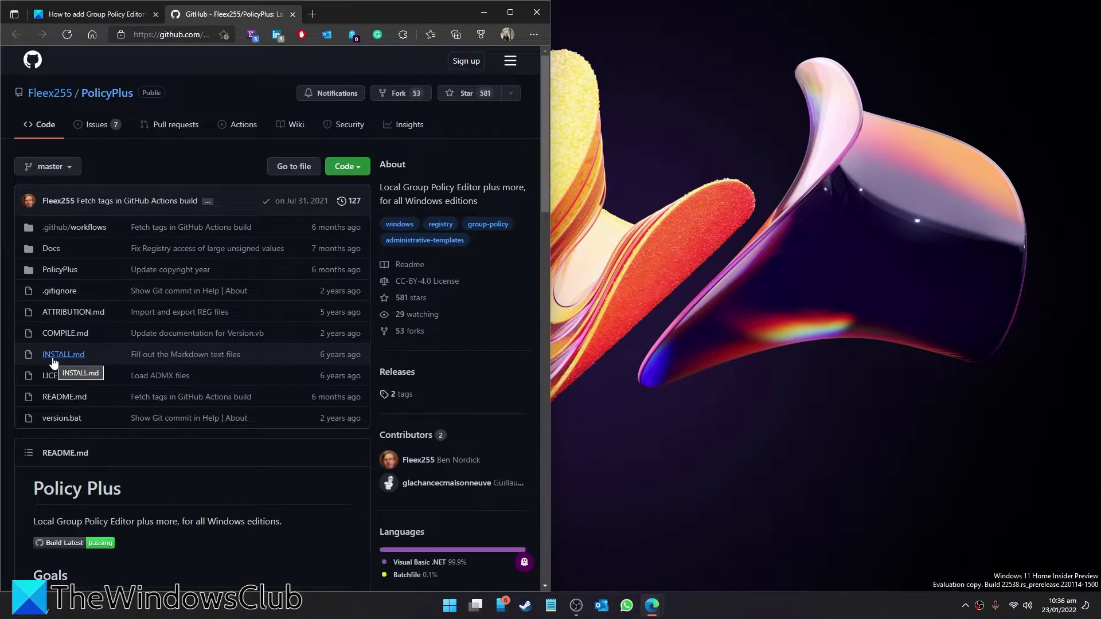
pyautogui.scroll(-2, 210, 431)
pyautogui.scroll(-10, 209, 427)
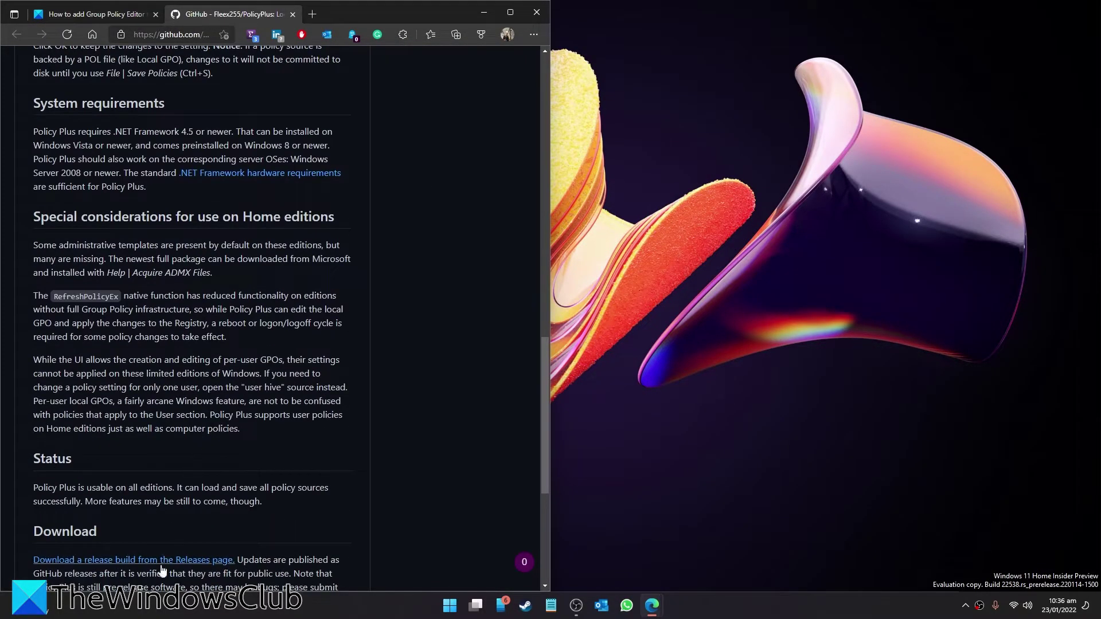
pyautogui.click(162, 568)
pyautogui.click(195, 244)
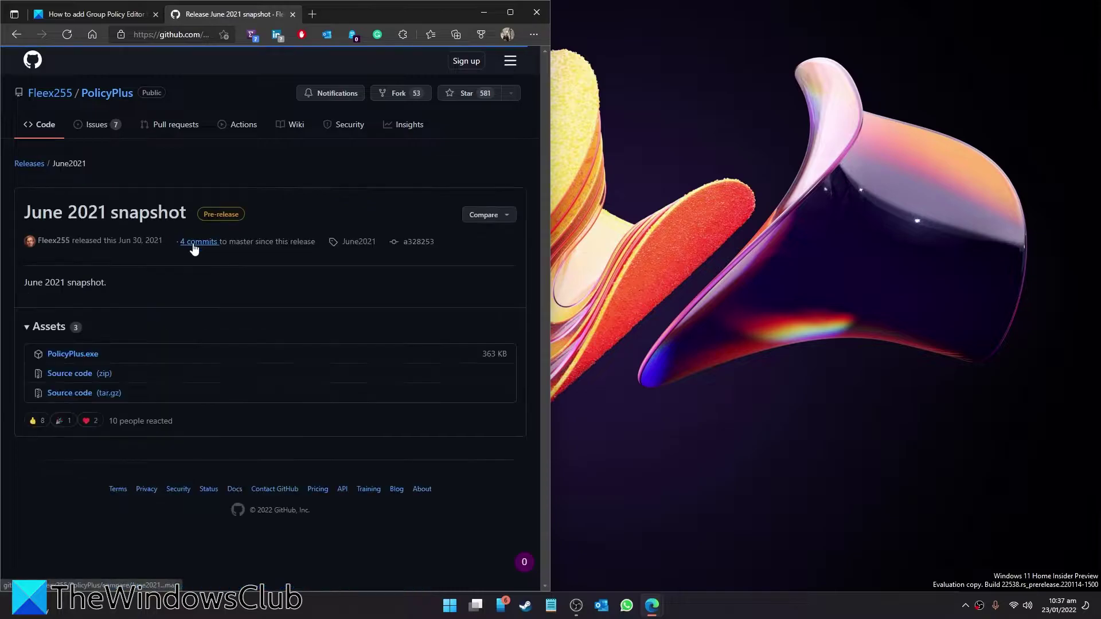
pyautogui.click(82, 356)
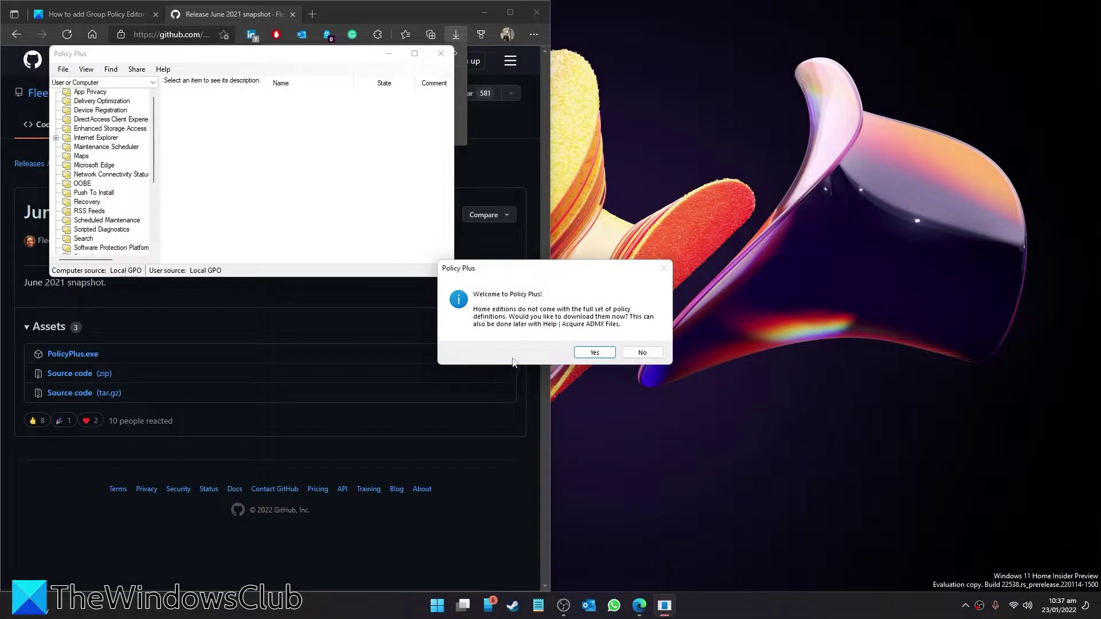
# Accept fetching the missing ADMX definitions and start downloading them into C:\WINDOWS\PolicyDefinitions.
pyautogui.click(608, 352)
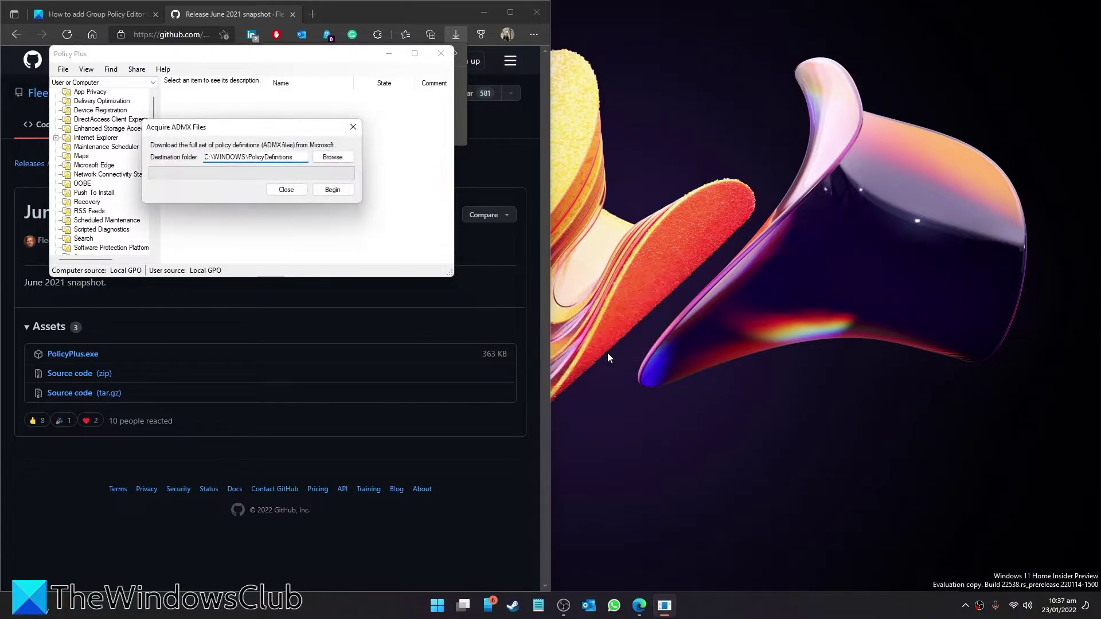
pyautogui.click(339, 189)
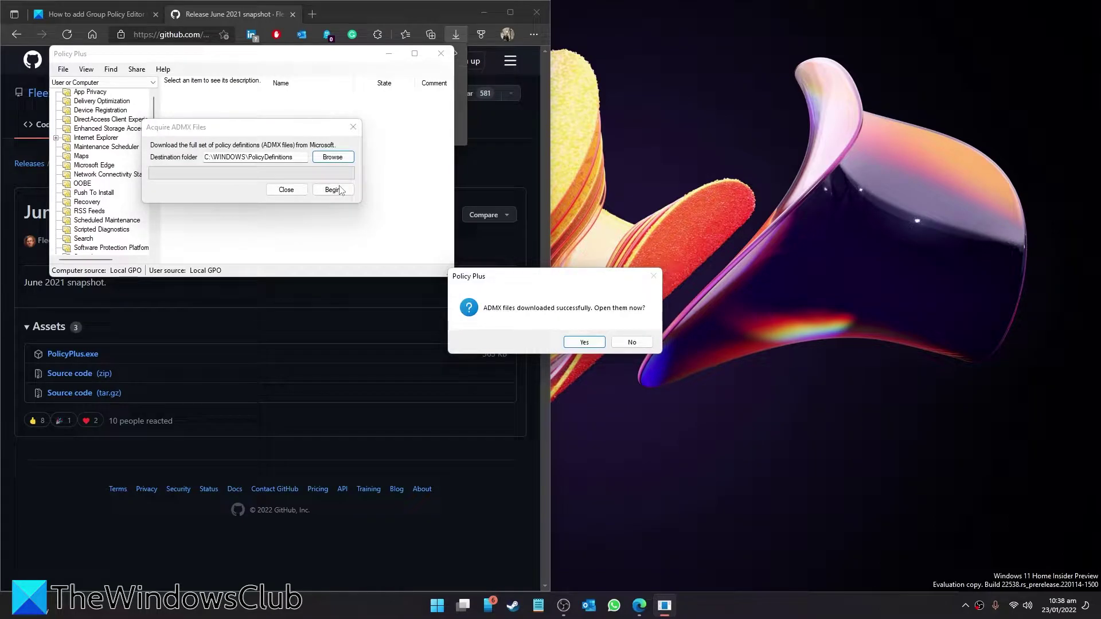
# Load the downloaded ADMX files, centre the Policy Plus window, expand Control Panel and check the Find menu.
pyautogui.click(574, 344)
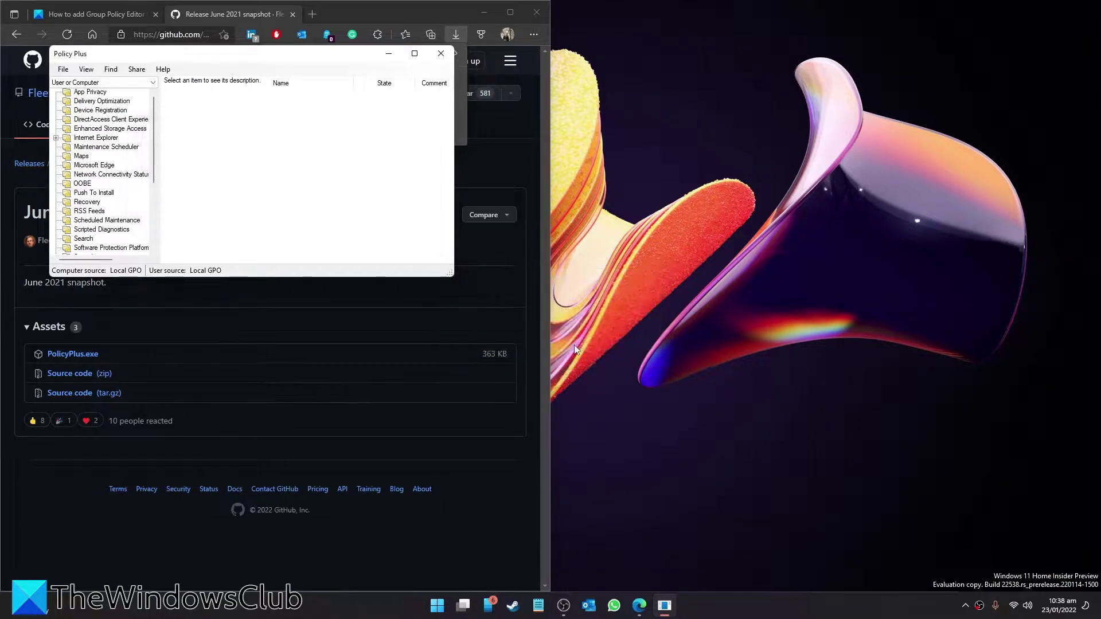
pyautogui.moveTo(287, 72); pyautogui.dragTo(640, 197)
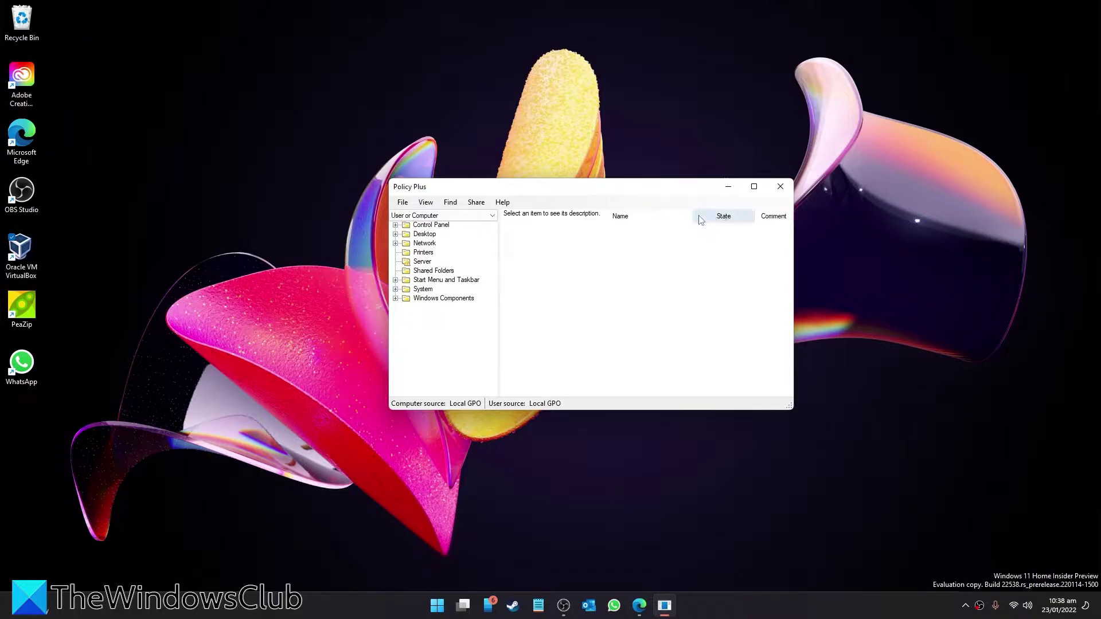
pyautogui.click(396, 225)
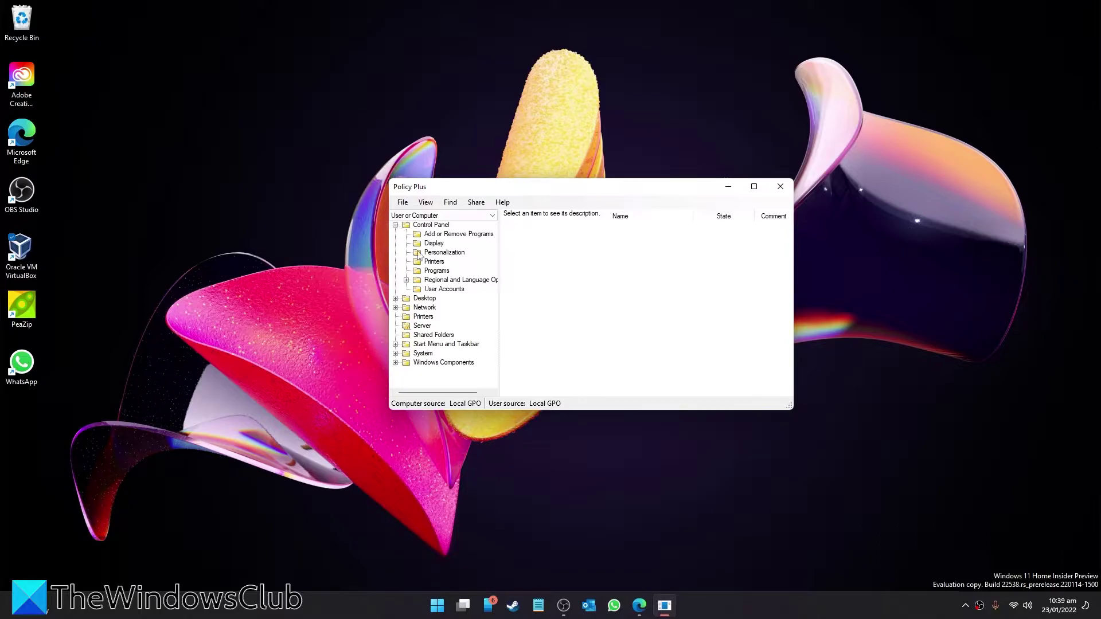
pyautogui.click(450, 204)
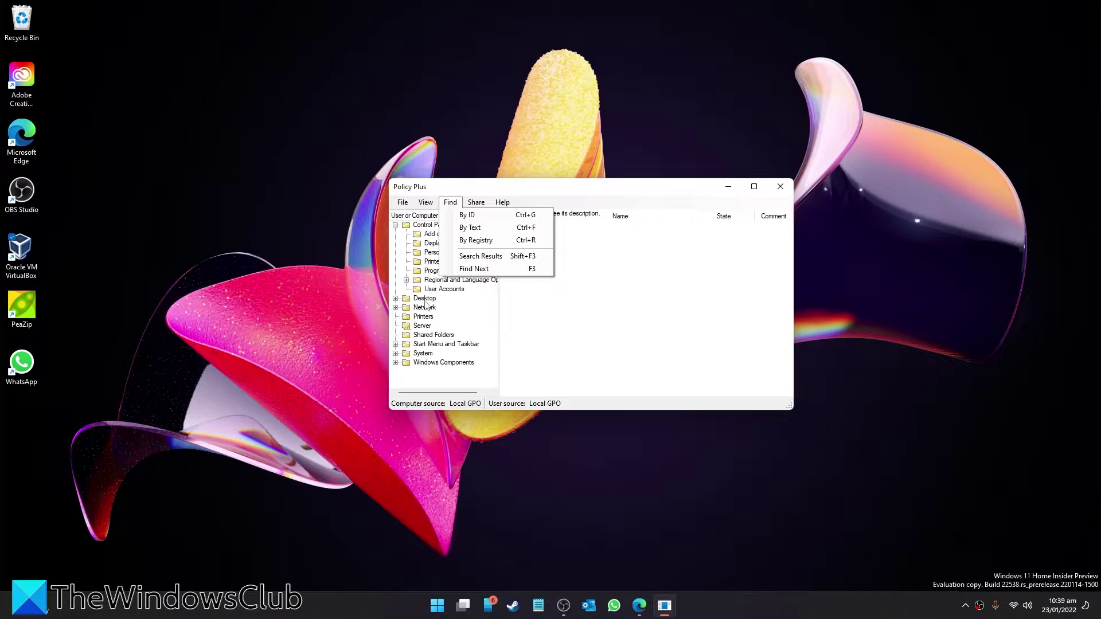
# Browse Regional and Language Options, its Handwriting personalization policies, and the UI language restriction policy description.
pyautogui.doubleClick(418, 282)
pyautogui.click(453, 290)
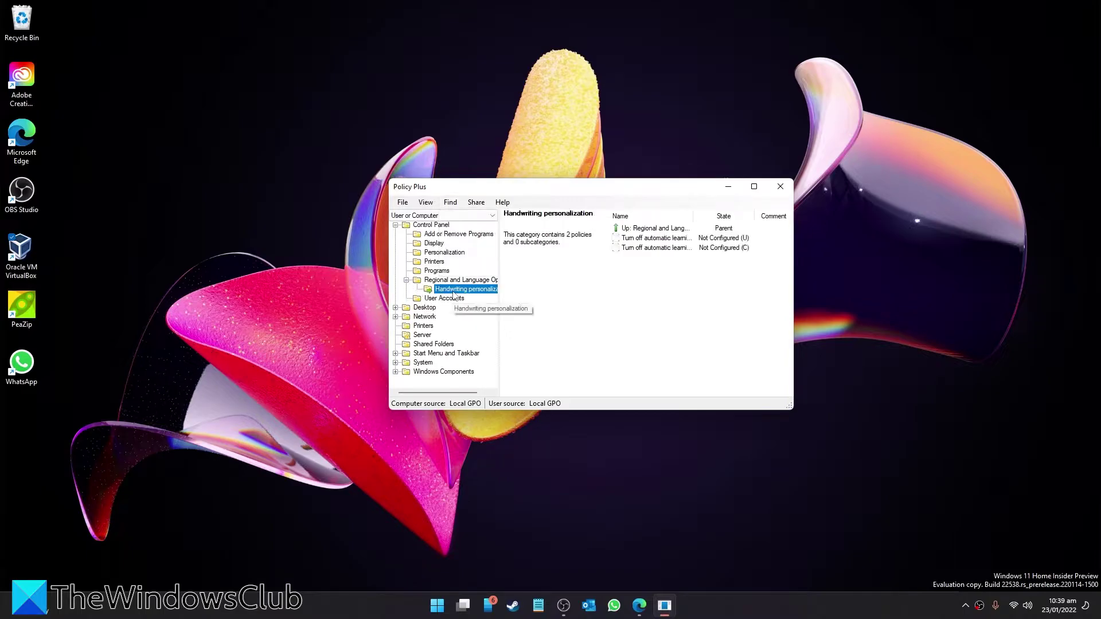
pyautogui.doubleClick(647, 229)
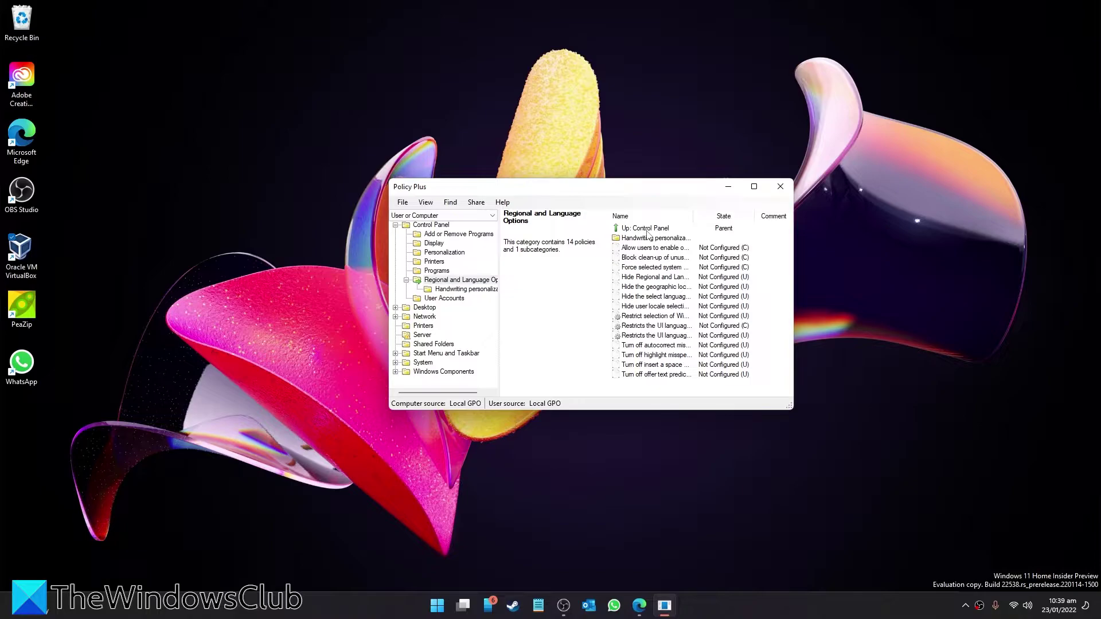
pyautogui.click(651, 327)
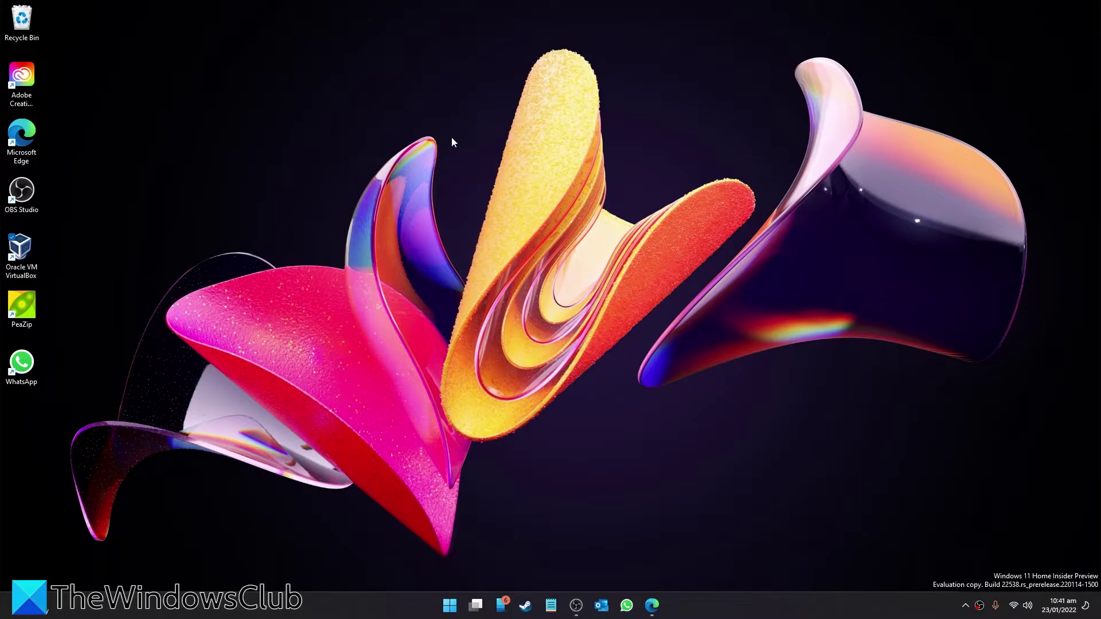
# Launch Command Prompt as administrator via a Start search for 'COMM'.
pyautogui.click(450, 606)
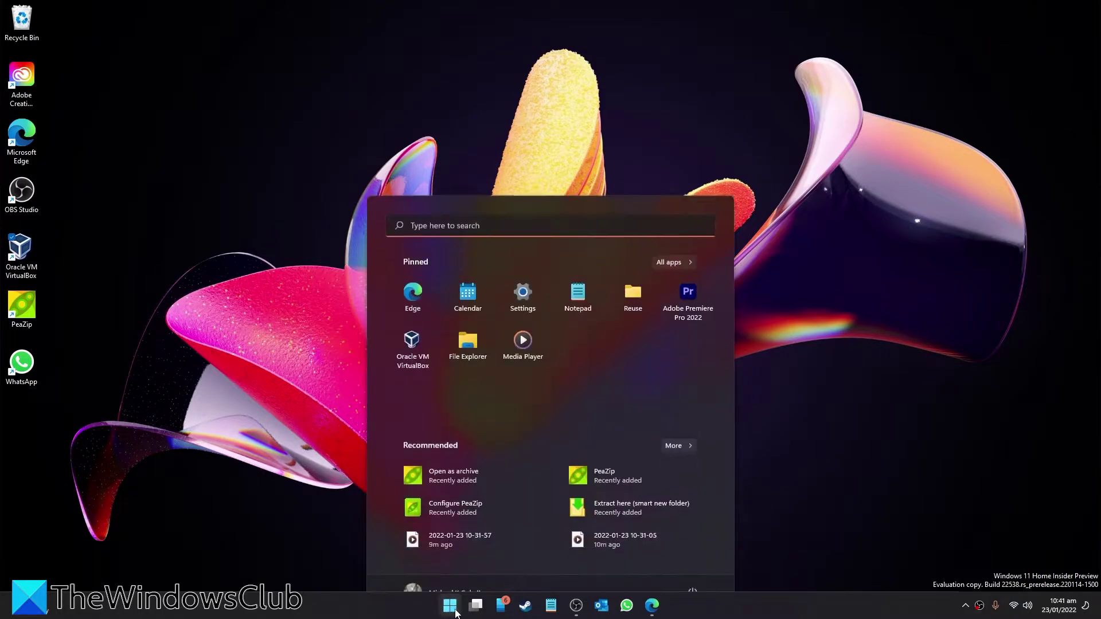
pyautogui.click(420, 205)
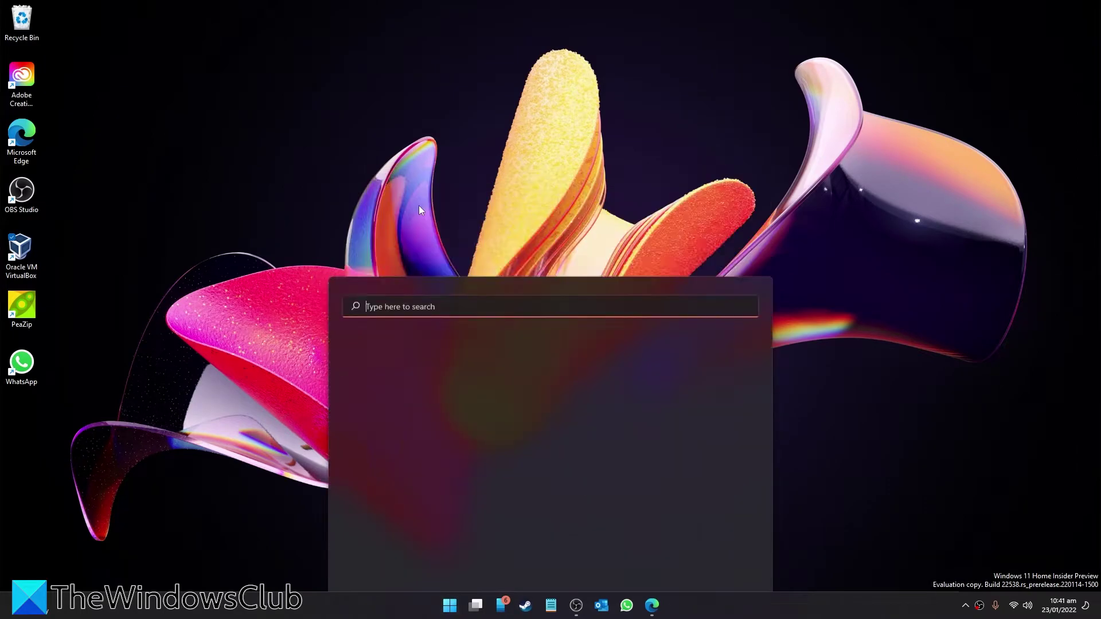
pyautogui.write('COMM')
pyautogui.click(600, 392)
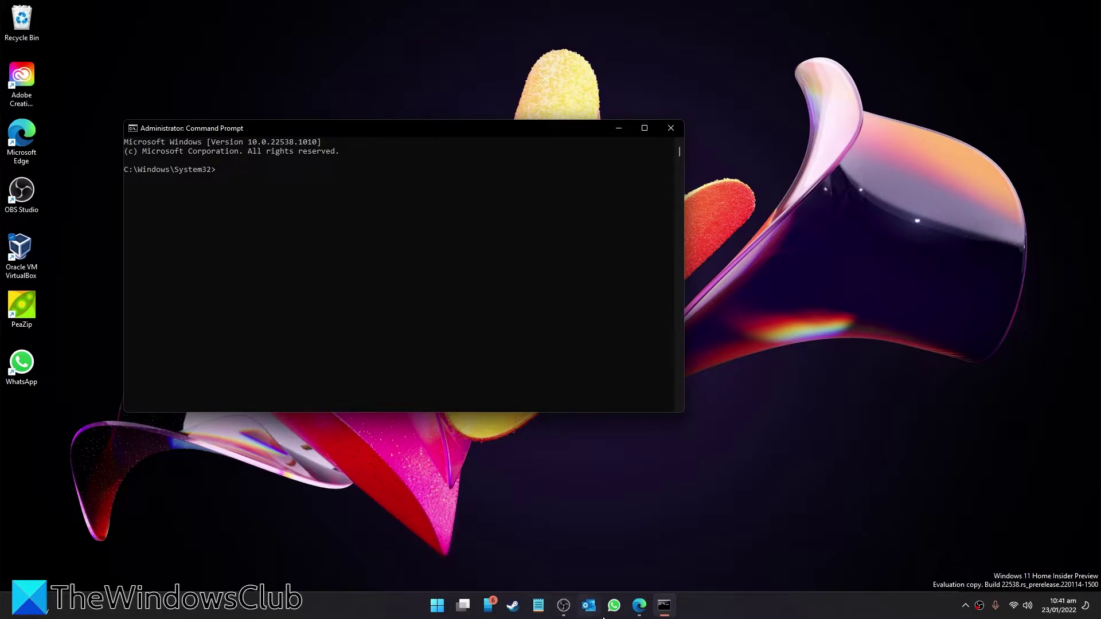
# Return to the article, closing the GitHub tab, and select the first FOR/DISM command.
pyautogui.click(640, 607)
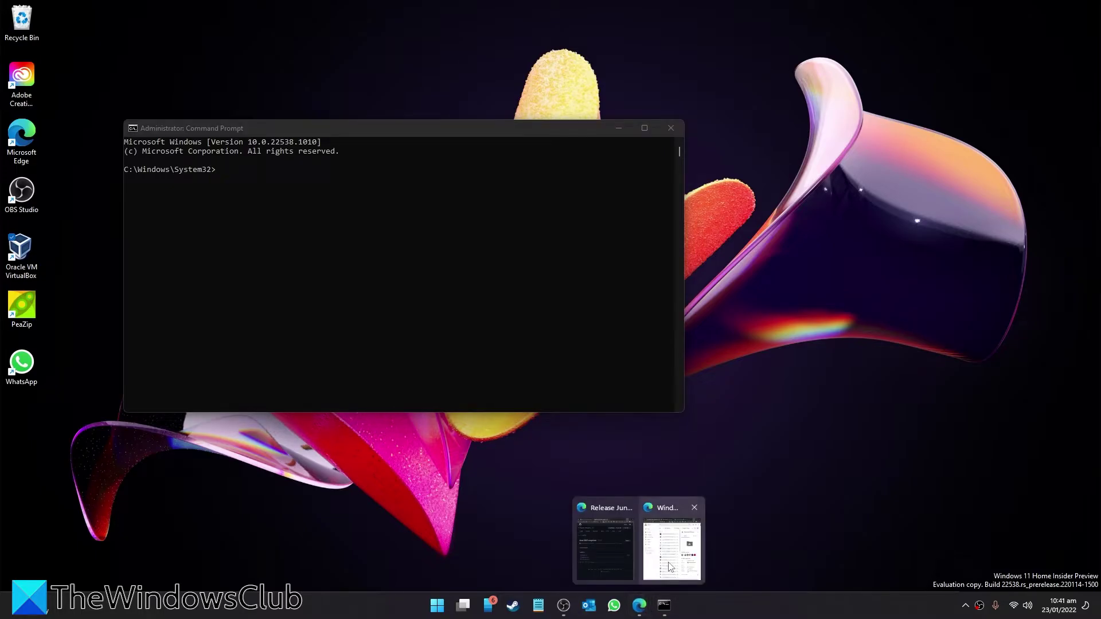
pyautogui.click(610, 564)
pyautogui.hotkey('ctrl', 'w')
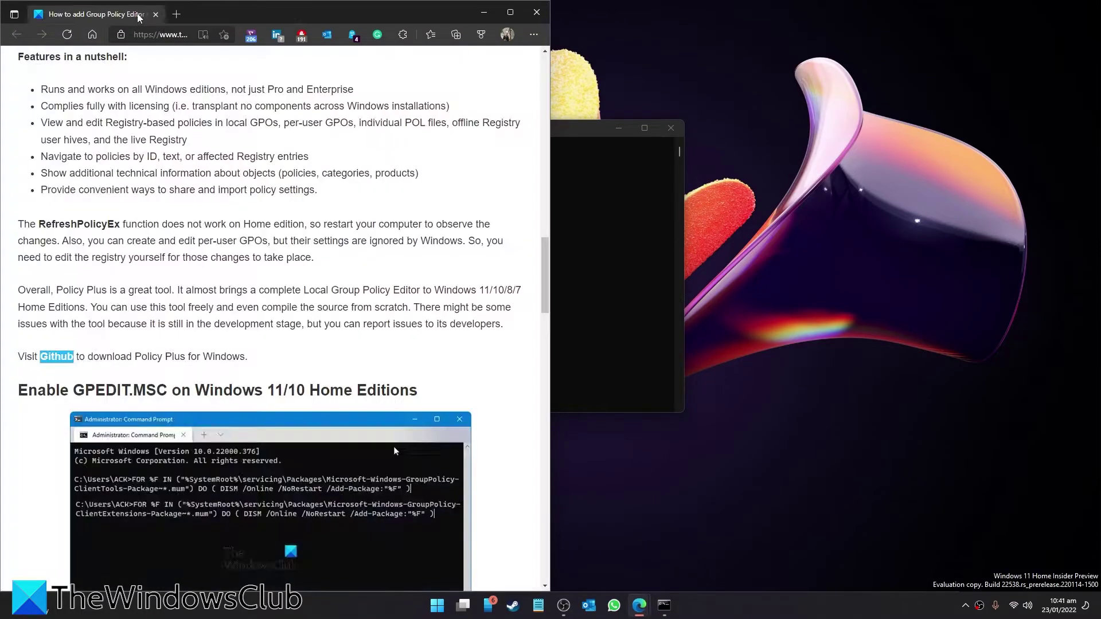
pyautogui.scroll(-6, 194, 155)
pyautogui.scroll(-2, 193, 155)
pyautogui.moveTo(247, 299); pyautogui.dragTo(498, 289)
# Copy the ClientTools DISM command, paste it into the elevated console and run it.
pyautogui.rightClick(485, 285)
pyautogui.click(516, 304)
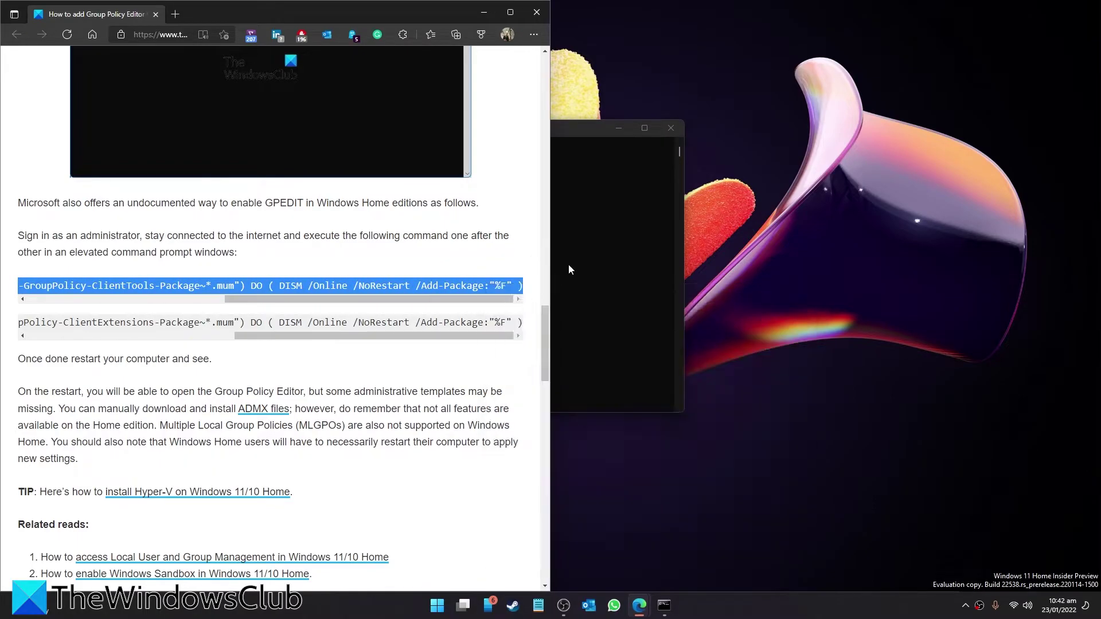
pyautogui.click(569, 264)
pyautogui.rightClick(222, 170)
pyautogui.press('Return')
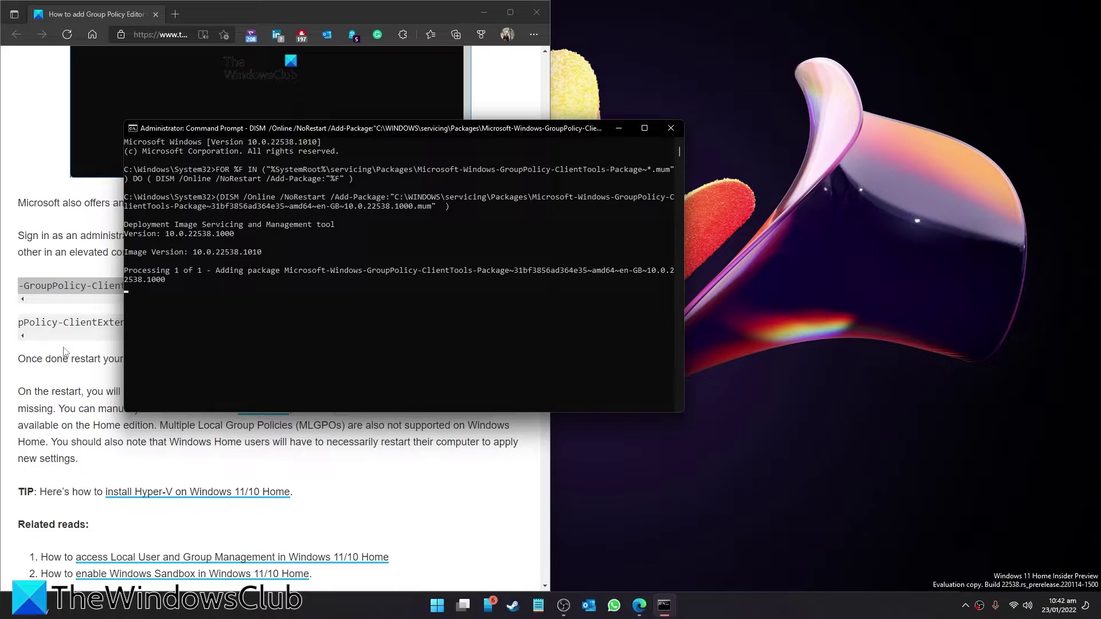
# Copy the second FOR/DISM ClientExtensions command from the article, paste it into Command Prompt and run it.
pyautogui.click(358, 480)
pyautogui.moveTo(257, 339); pyautogui.dragTo(525, 323)
pyautogui.rightClick(492, 322)
pyautogui.click(516, 60)
pyautogui.click(639, 605)
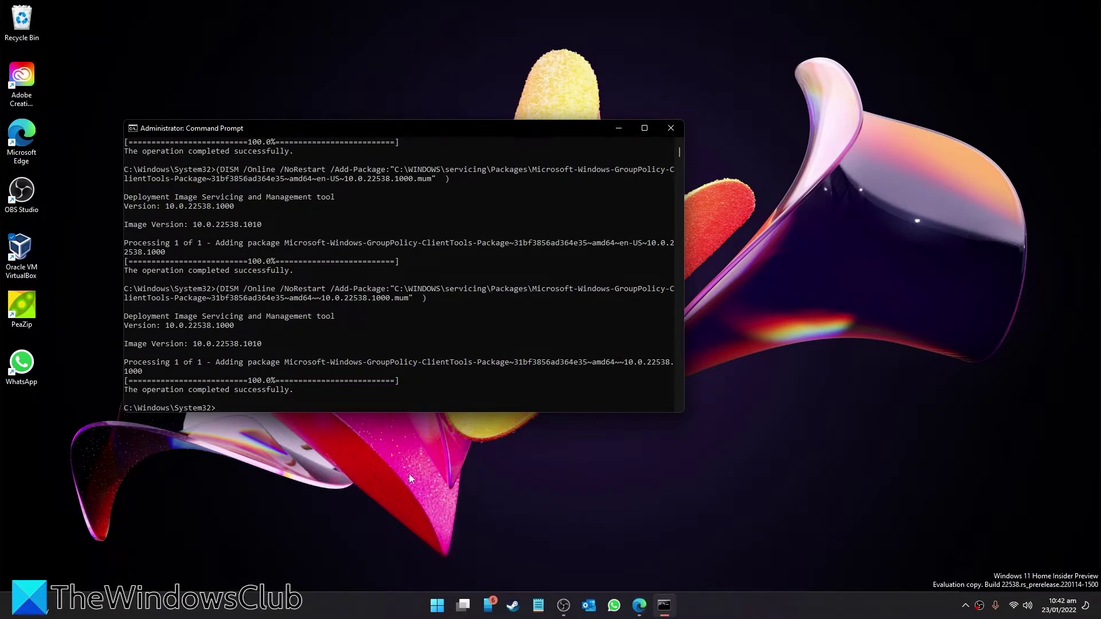
pyautogui.rightClick(225, 408)
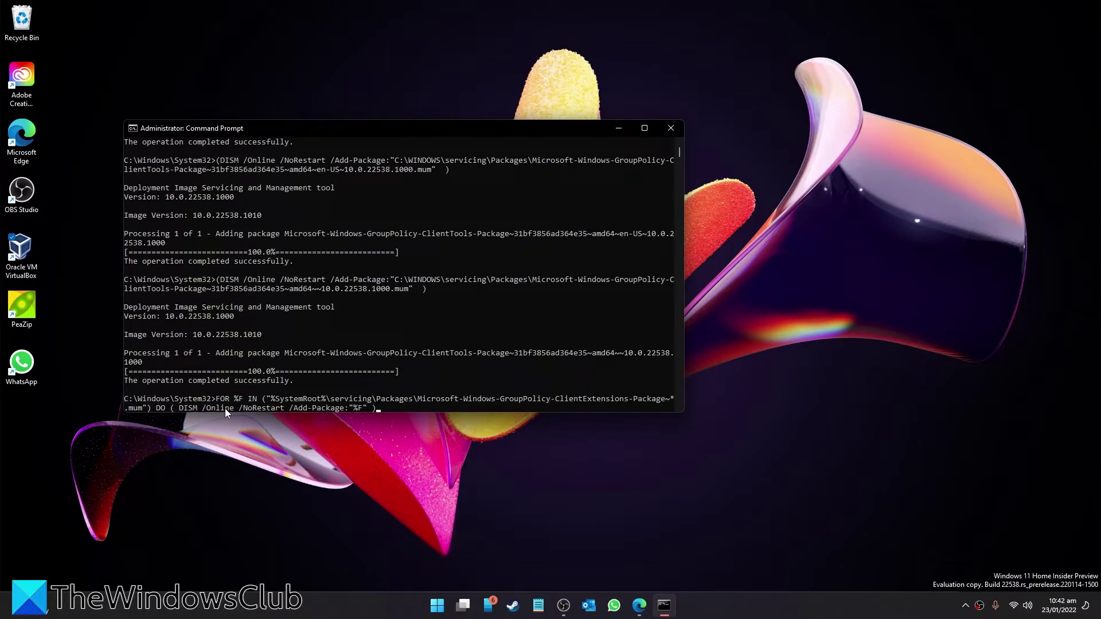
pyautogui.press('Return')
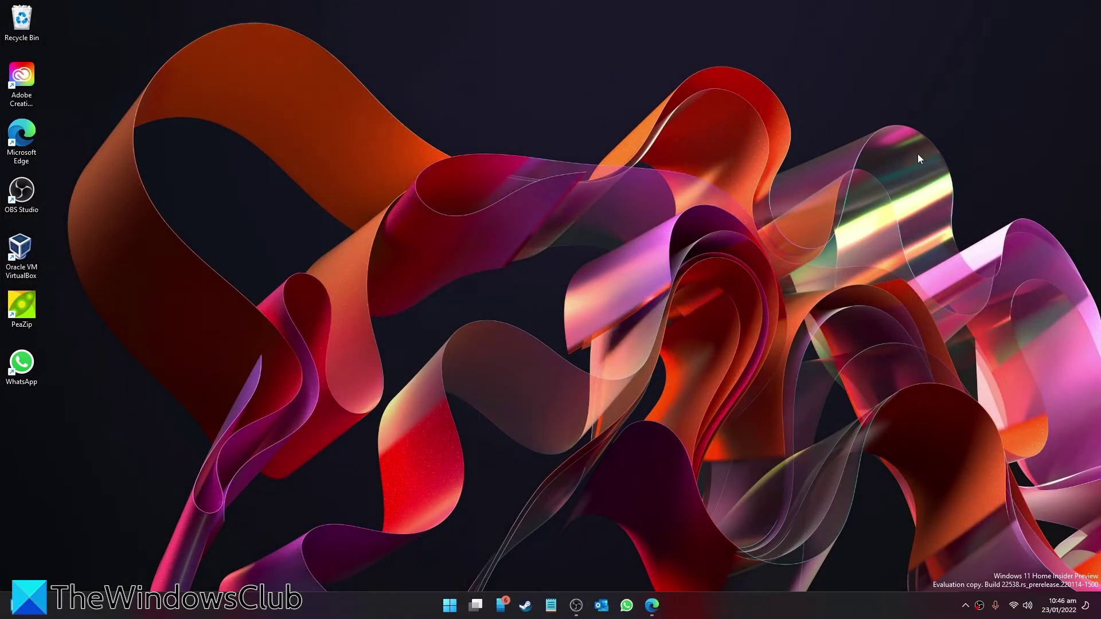
# Run gpedit.msc from the Win+R Run box.
pyautogui.press('super+r')
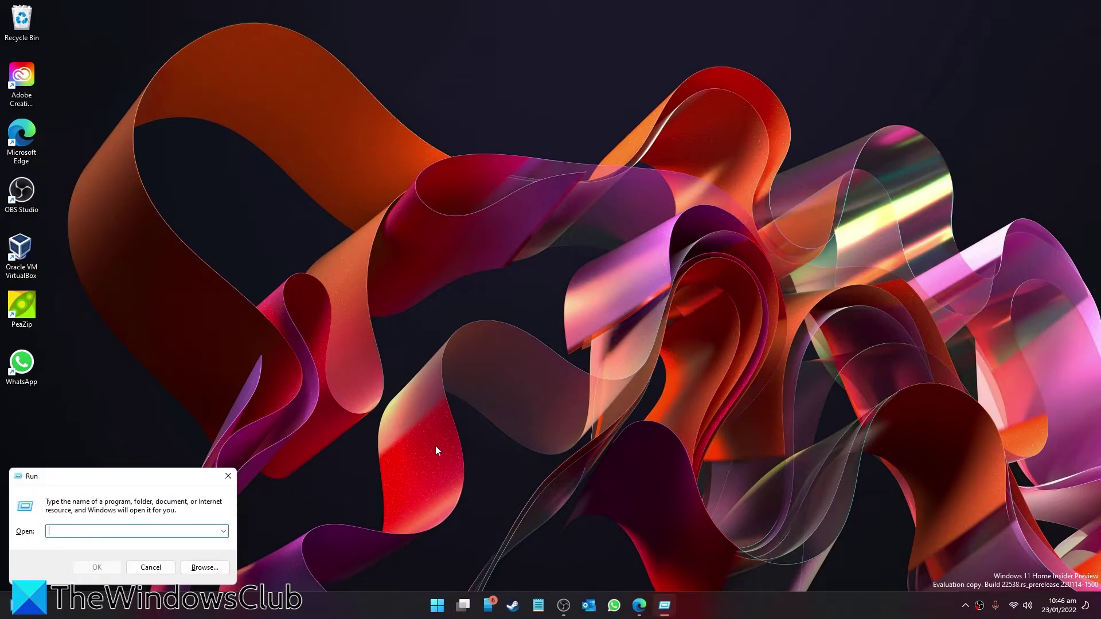
pyautogui.write('gpedit.msc')
pyautogui.click(97, 567)
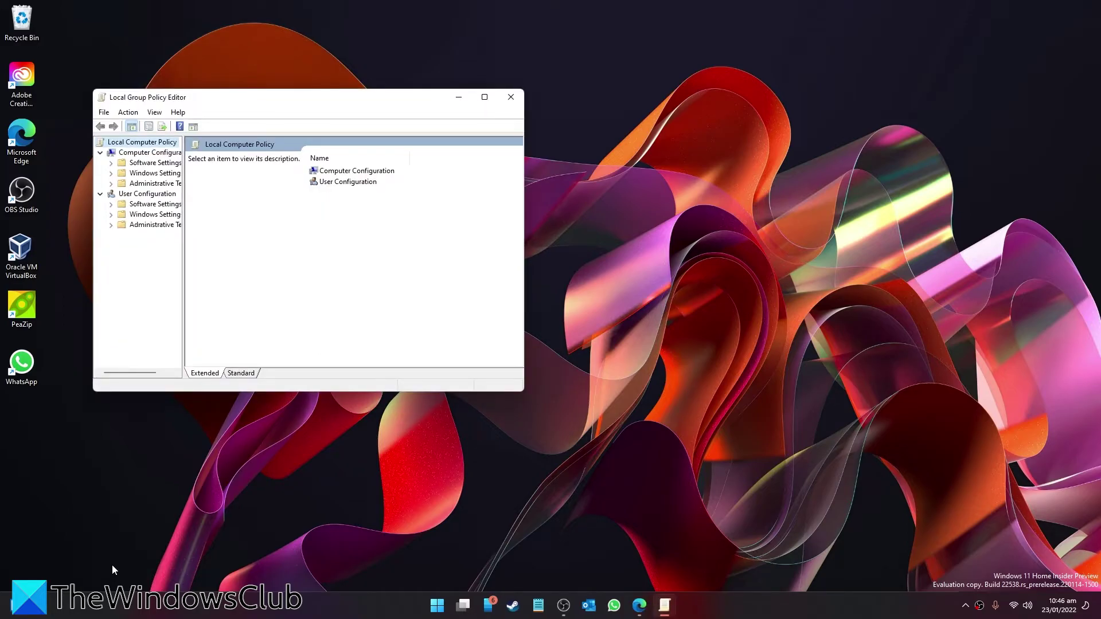
# Follow the article's ADMX templates link through to Microsoft's ADMX Templates download page.
pyautogui.click(639, 606)
pyautogui.scroll(-7, 232, 274)
pyautogui.scroll(-15, 232, 275)
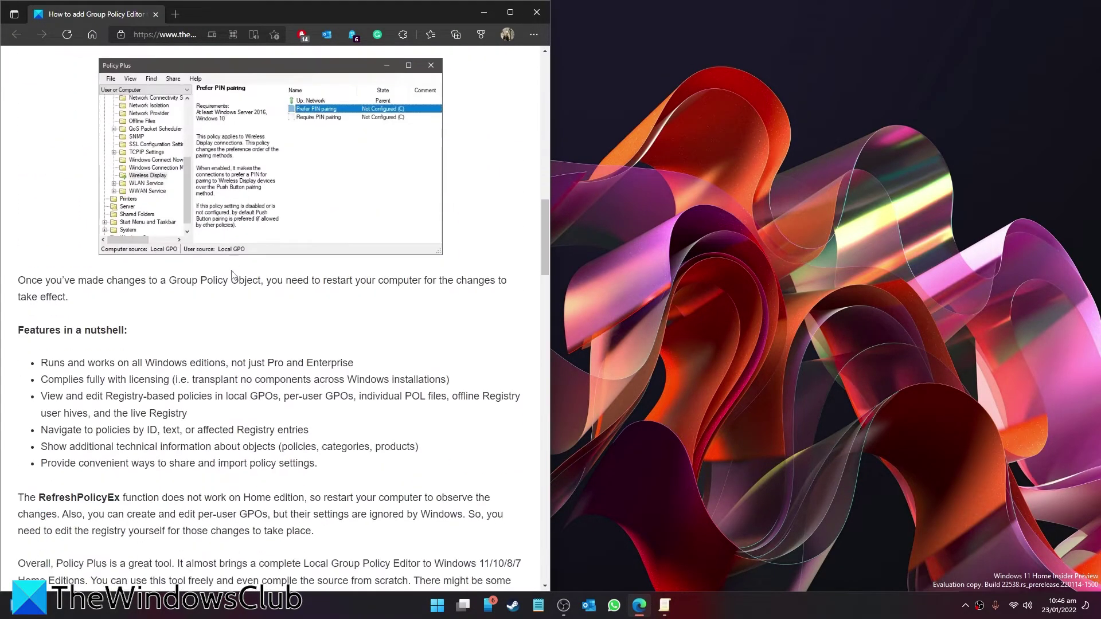
pyautogui.scroll(-10, 321, 331)
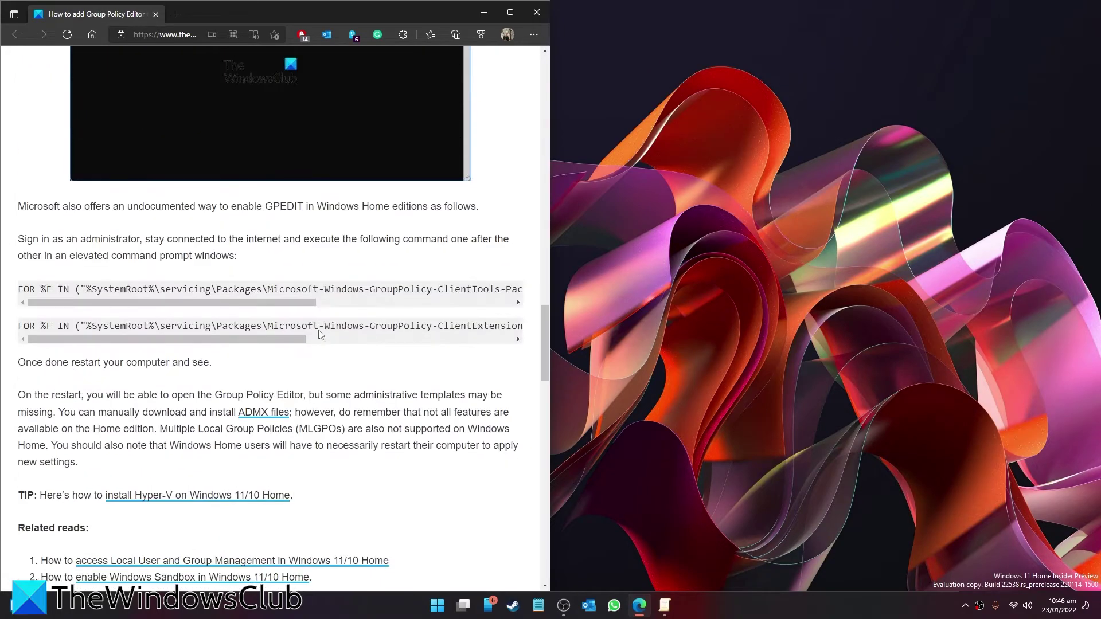
pyautogui.scroll(2, 322, 331)
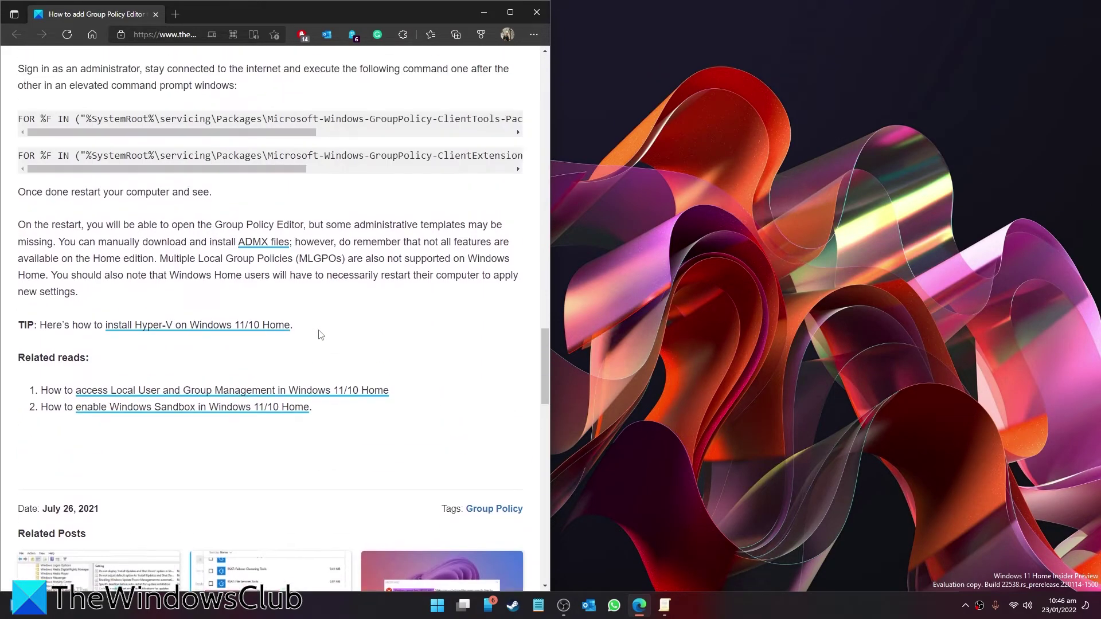
pyautogui.click(253, 246)
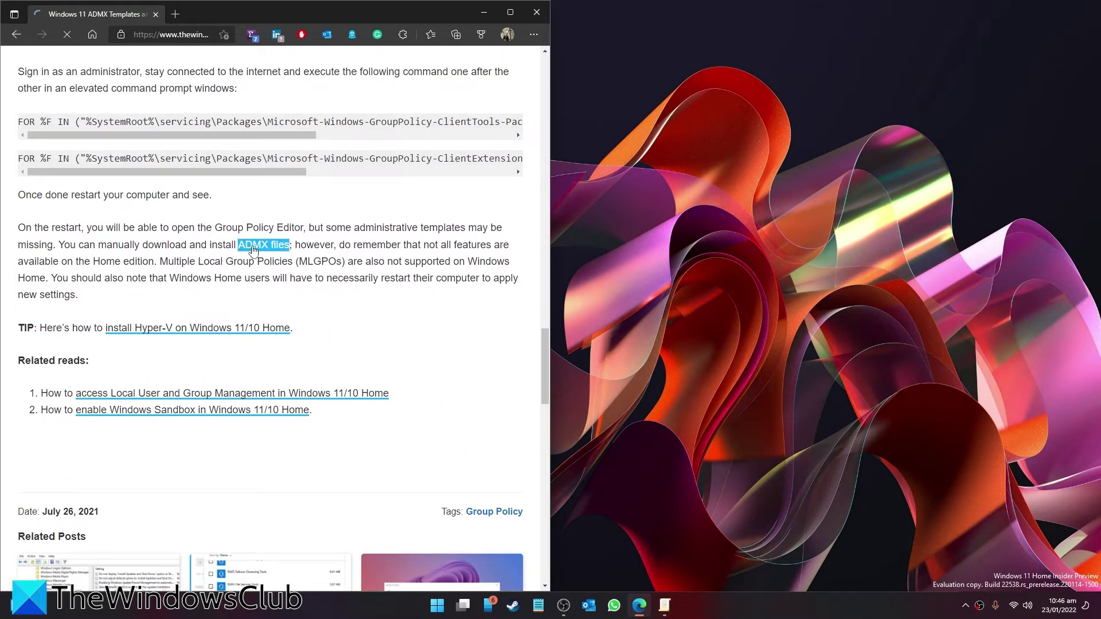
pyautogui.scroll(-15, 253, 251)
pyautogui.click(307, 242)
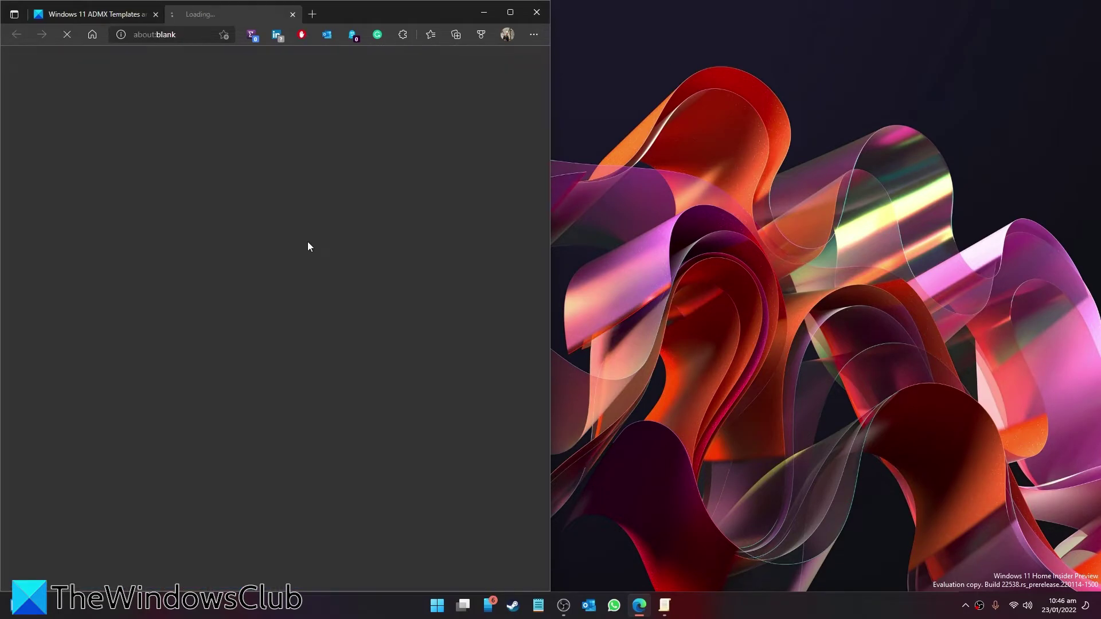
# Download the Windows 11 October 2021 Update ADMX package and run its installer from Edge's Downloads.
pyautogui.scroll(-2, 184, 315)
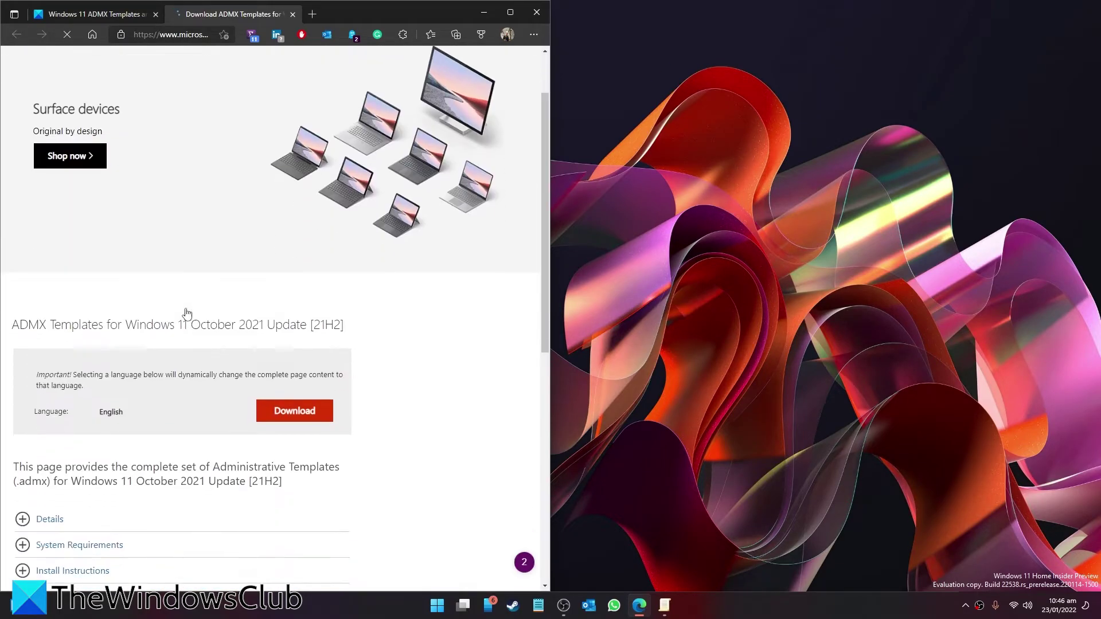
pyautogui.click(281, 417)
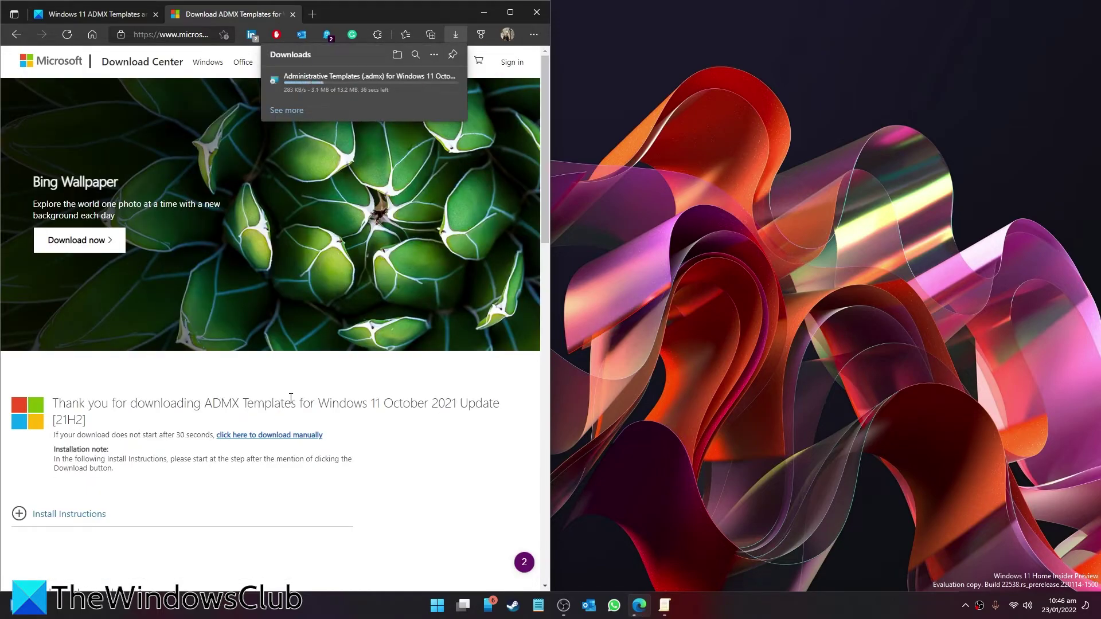
pyautogui.scroll(3, 404, 402)
pyautogui.click(456, 35)
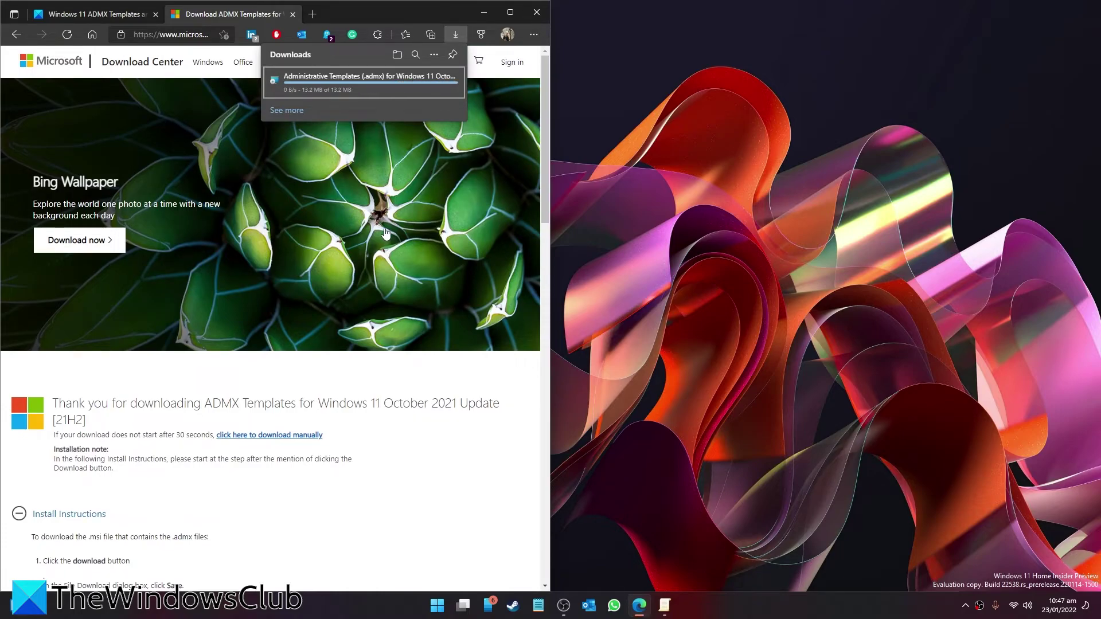
pyautogui.click(607, 388)
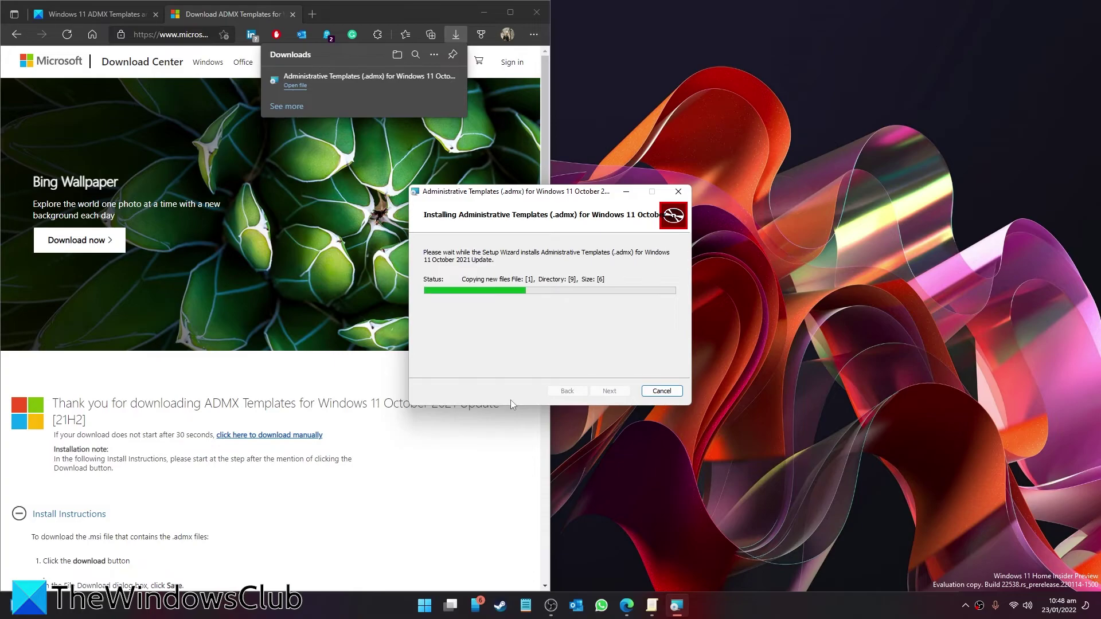
# Finish the Administrative Templates setup wizard once its files are copied.
pyautogui.click(600, 390)
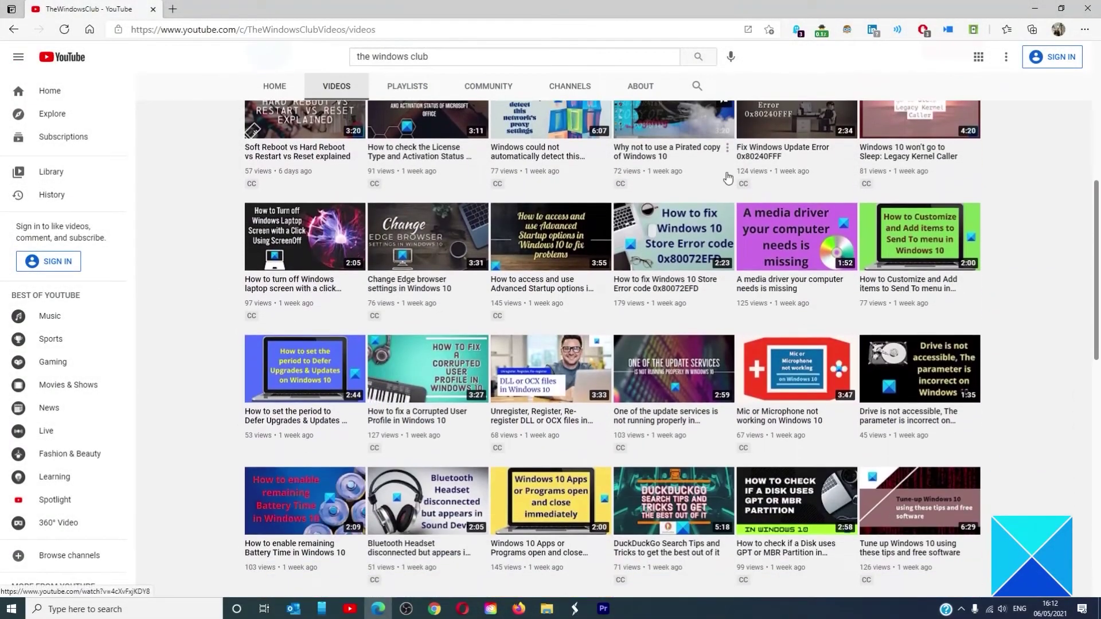
pyautogui.scroll(-10, 727, 176)
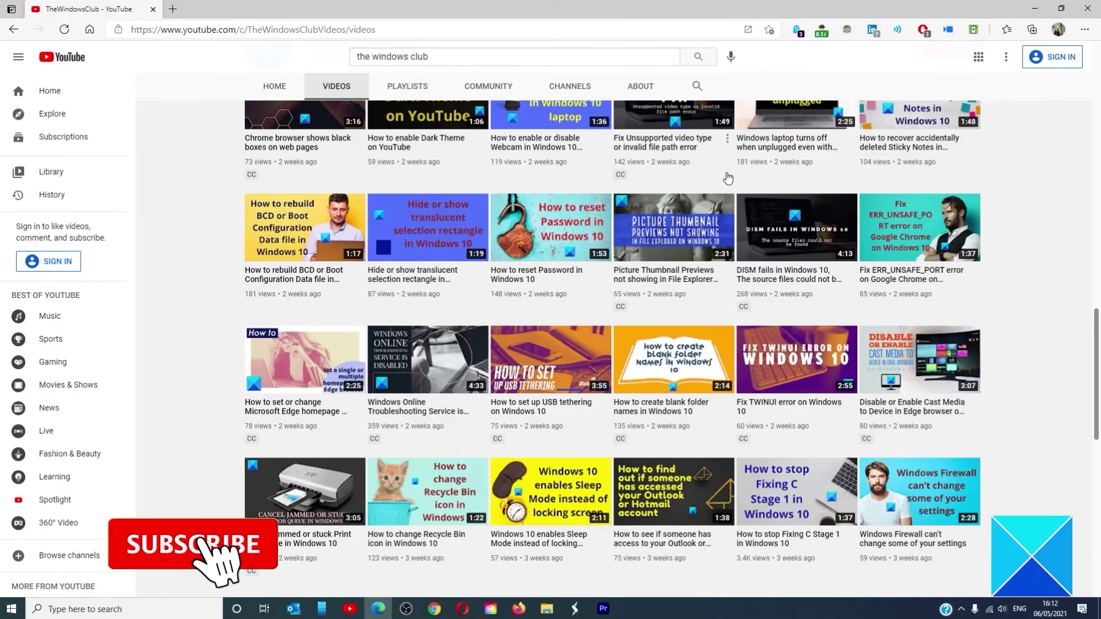
pyautogui.scroll(10, 727, 177)
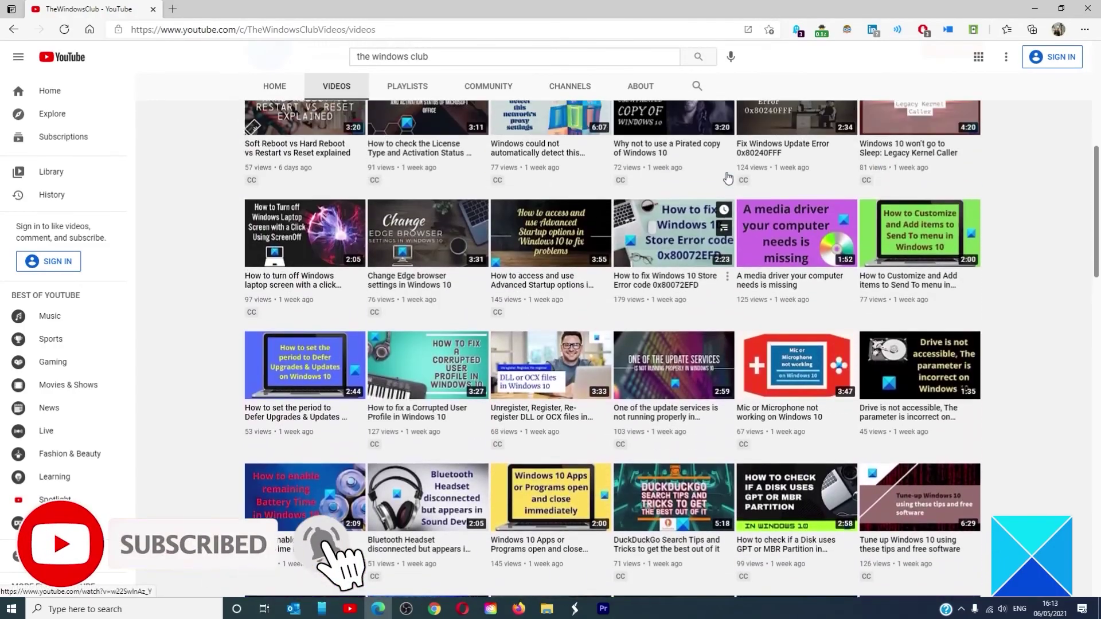